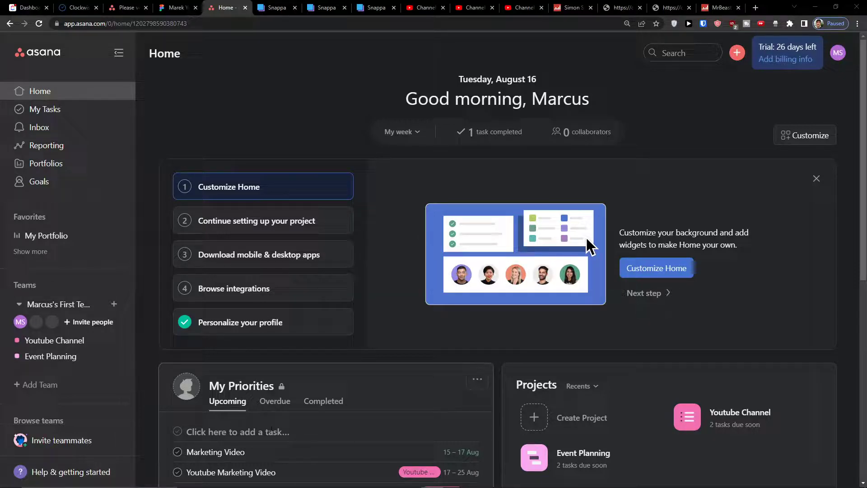
Go to the Reporting page, where My Dashboard is listed under Recents
{"action": "scroll", "coordinate": [163, 373], "scroll_direction": "down", "scroll_amount": 3}
{"action": "scroll", "coordinate": [163, 373], "scroll_direction": "up", "scroll_amount": 2}
{"action": "scroll", "coordinate": [163, 373], "scroll_direction": "up", "scroll_amount": 1}
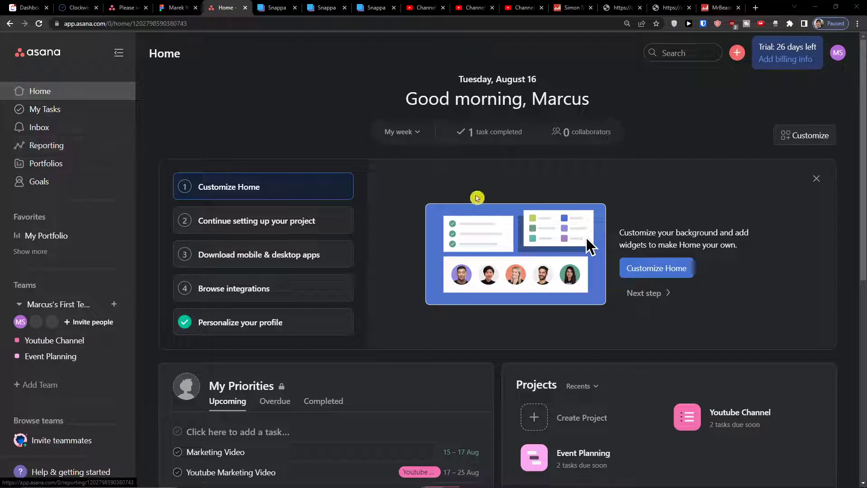
{"action": "left_click", "coordinate": [54, 145]}
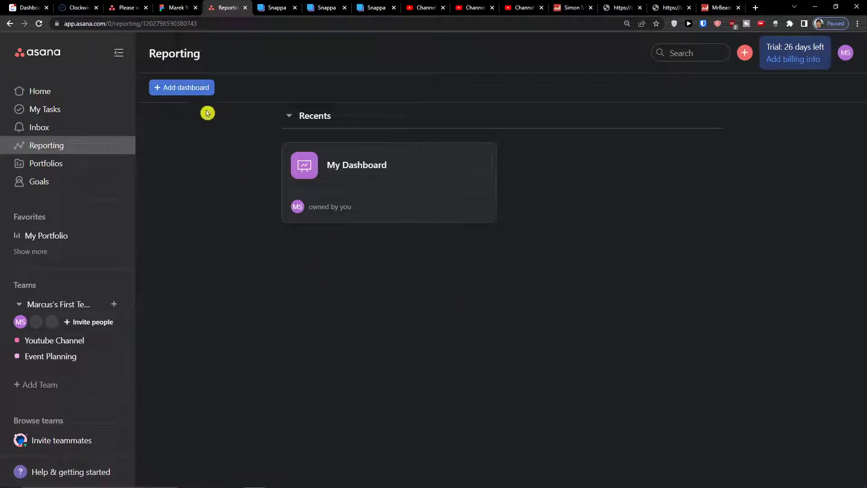
Create a new dashboard and browse the Recommended, Resourcing, Work health and Progress chart templates
{"action": "left_click", "coordinate": [389, 178]}
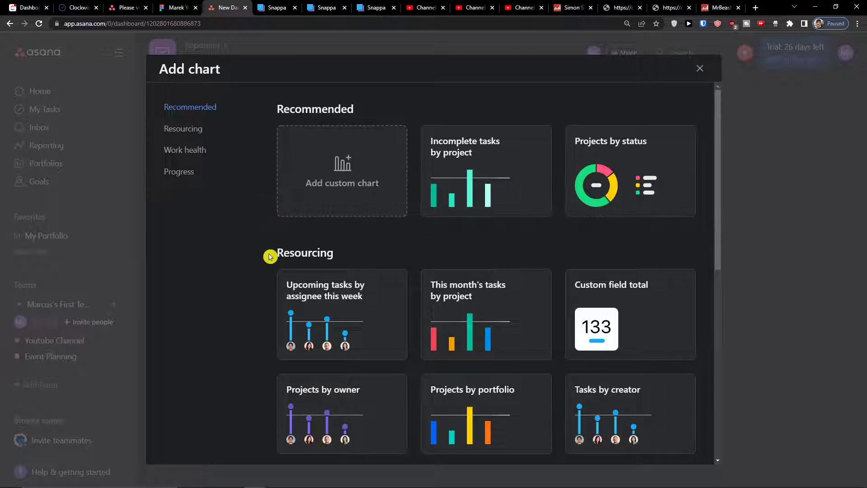
{"action": "scroll", "coordinate": [270, 256], "scroll_direction": "down", "scroll_amount": 4}
{"action": "scroll", "coordinate": [272, 253], "scroll_direction": "up", "scroll_amount": 4}
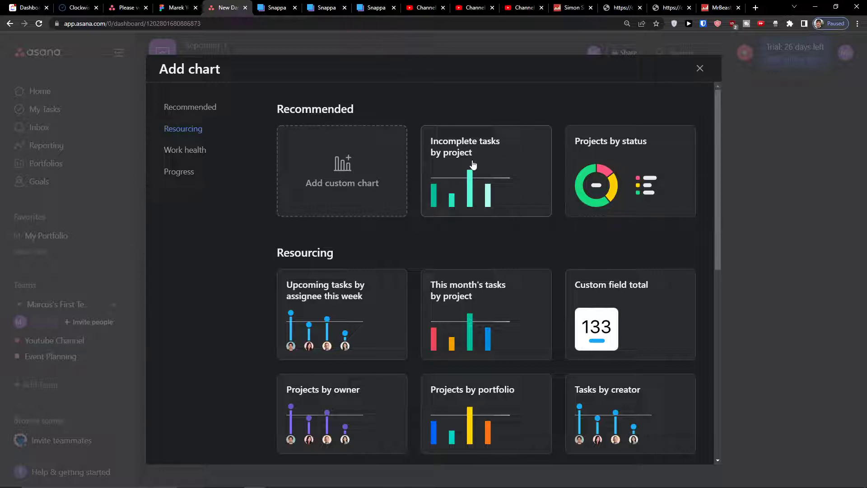
{"action": "scroll", "coordinate": [649, 176], "scroll_direction": "down", "scroll_amount": 4}
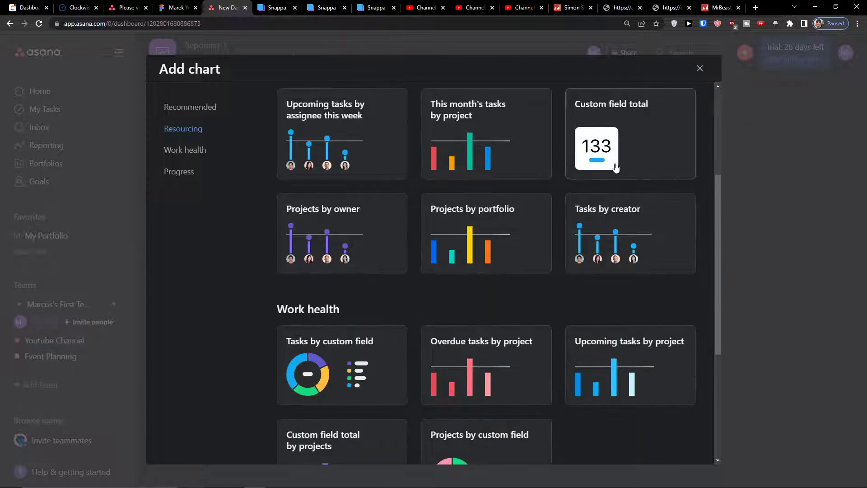
{"action": "scroll", "coordinate": [625, 159], "scroll_direction": "down", "scroll_amount": 4}
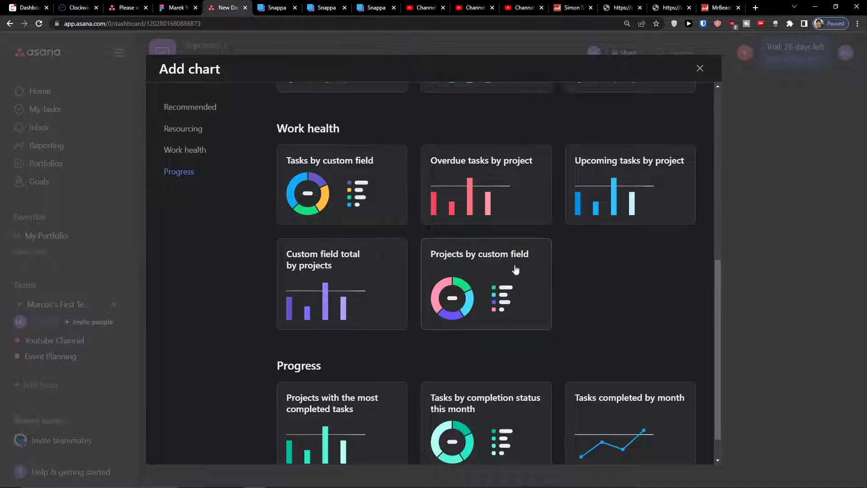
{"action": "scroll", "coordinate": [513, 270], "scroll_direction": "down", "scroll_amount": 1}
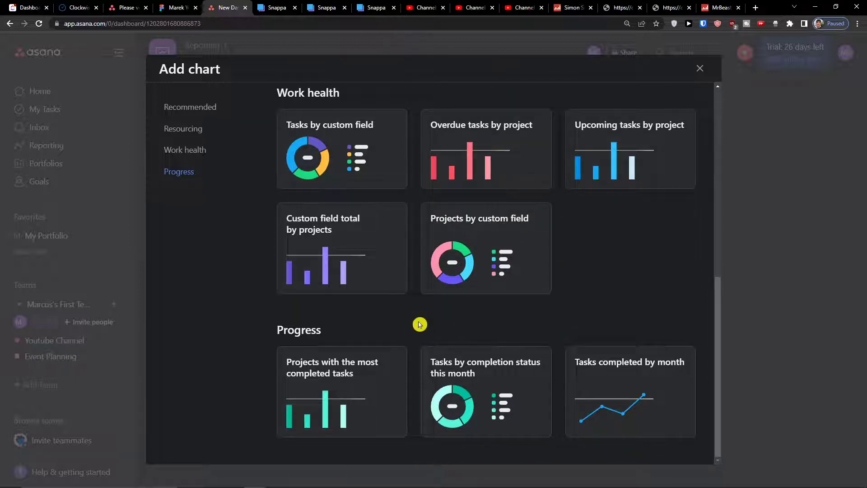
{"action": "scroll", "coordinate": [420, 324], "scroll_direction": "up", "scroll_amount": 9}
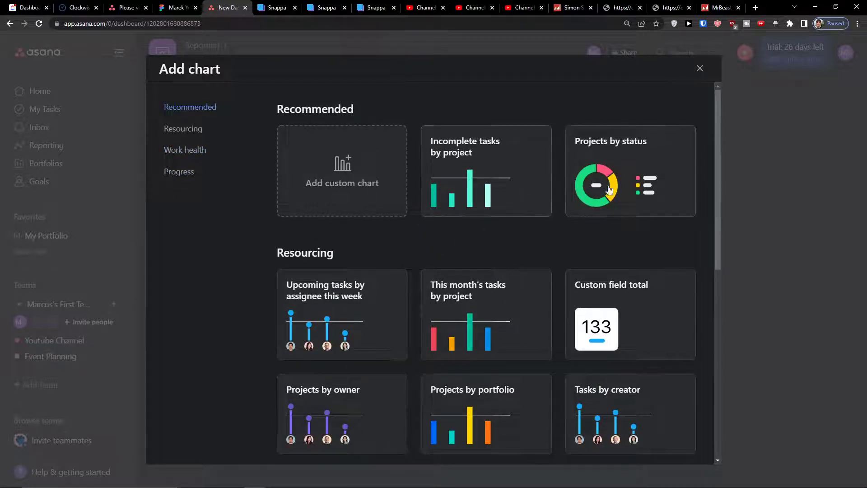
Add a Projects by project status chart, previewing Line and Column before keeping Donut
{"action": "left_click", "coordinate": [624, 189]}
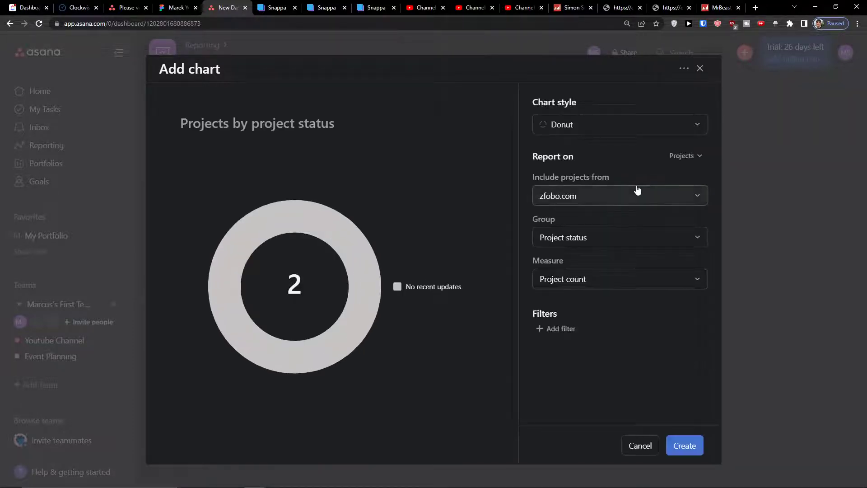
{"action": "left_click", "coordinate": [580, 131]}
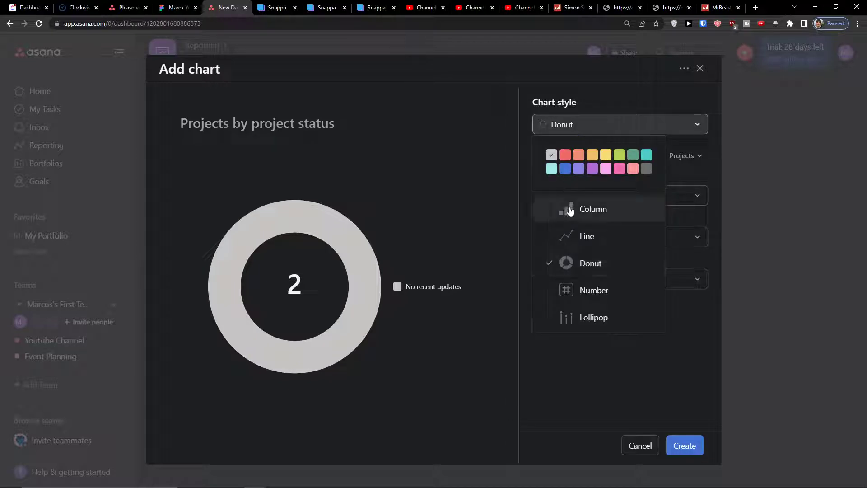
{"action": "left_click", "coordinate": [569, 237]}
{"action": "left_click", "coordinate": [583, 125]}
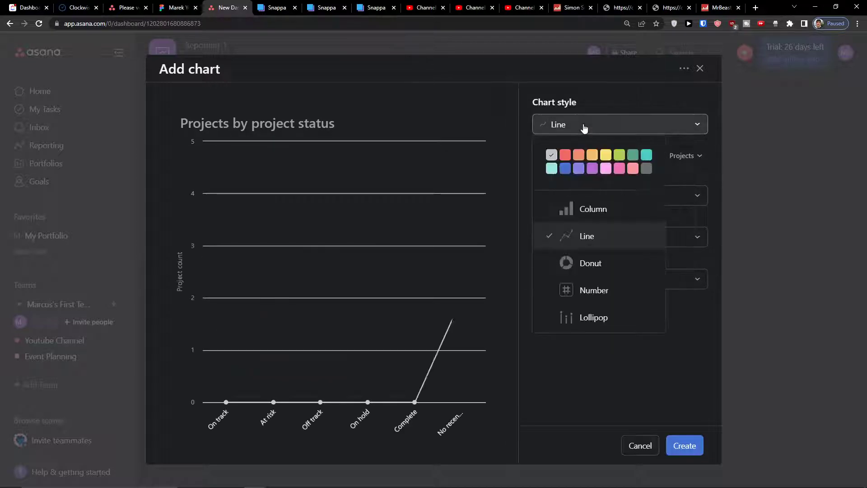
{"action": "left_click", "coordinate": [606, 260]}
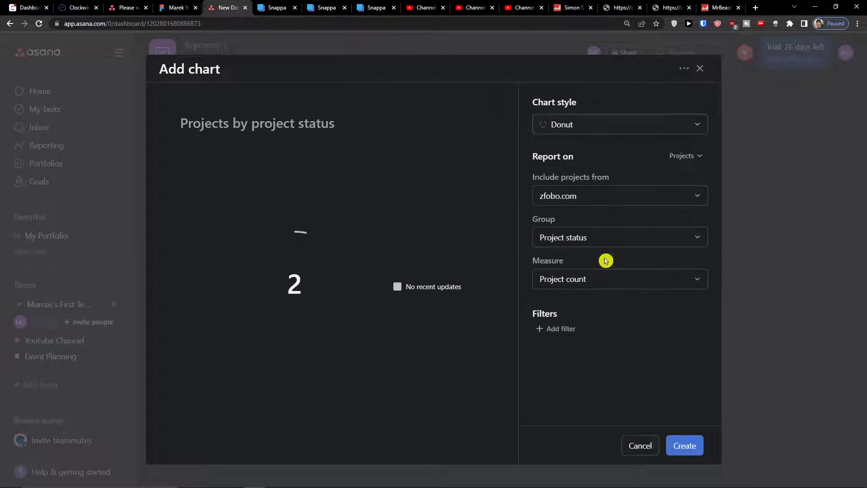
{"action": "left_click", "coordinate": [586, 132]}
{"action": "left_click", "coordinate": [588, 207]}
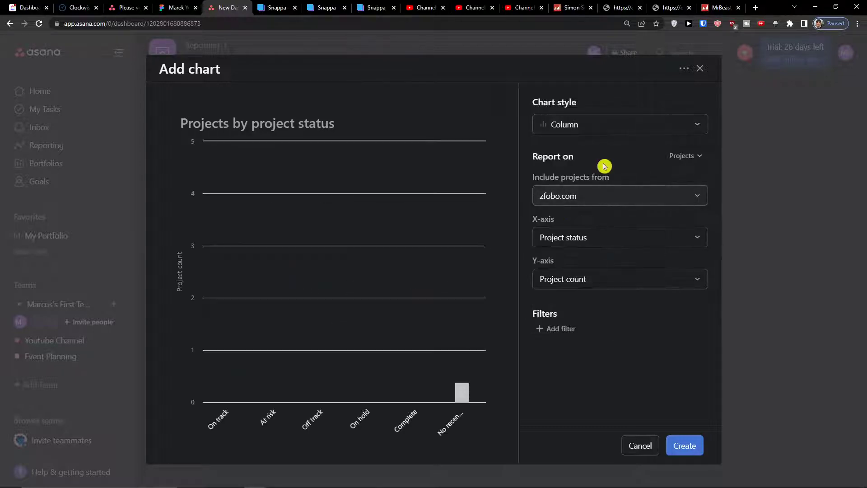
{"action": "left_click", "coordinate": [601, 130]}
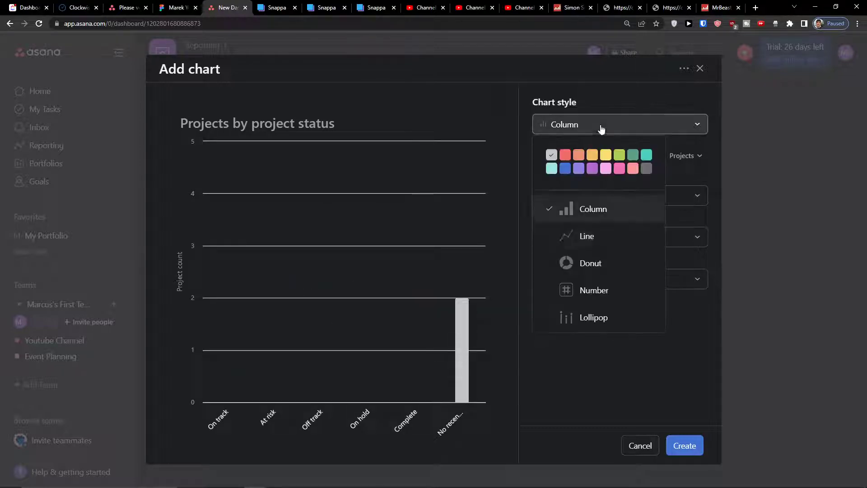
{"action": "left_click", "coordinate": [605, 256]}
{"action": "left_click", "coordinate": [687, 447]}
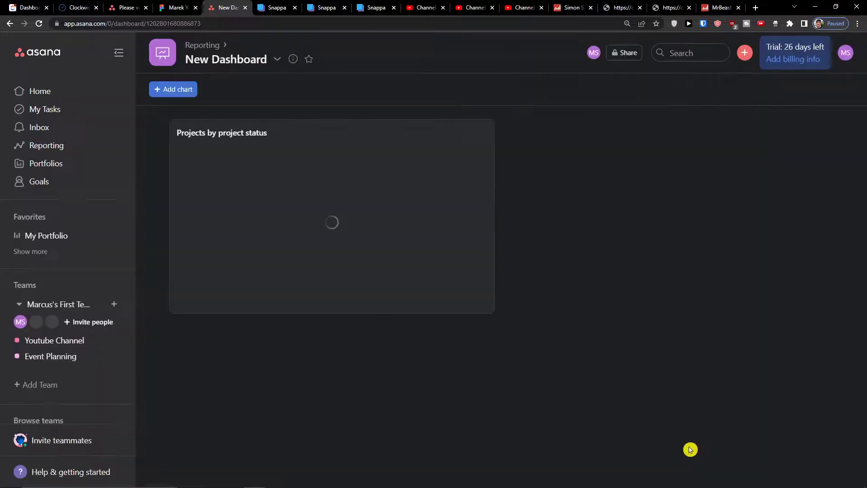
Add the This month's tasks by project column chart with Incomplete and Due date filters
{"action": "left_click", "coordinate": [189, 94]}
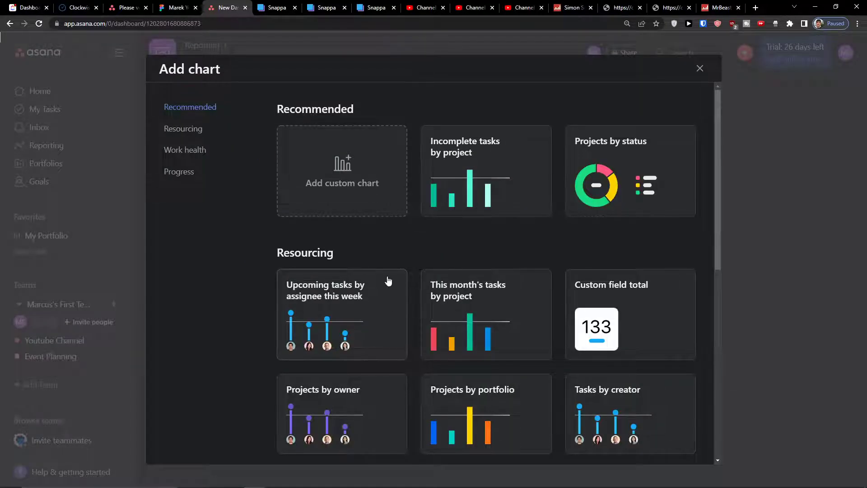
{"action": "scroll", "coordinate": [391, 279], "scroll_direction": "down", "scroll_amount": 4}
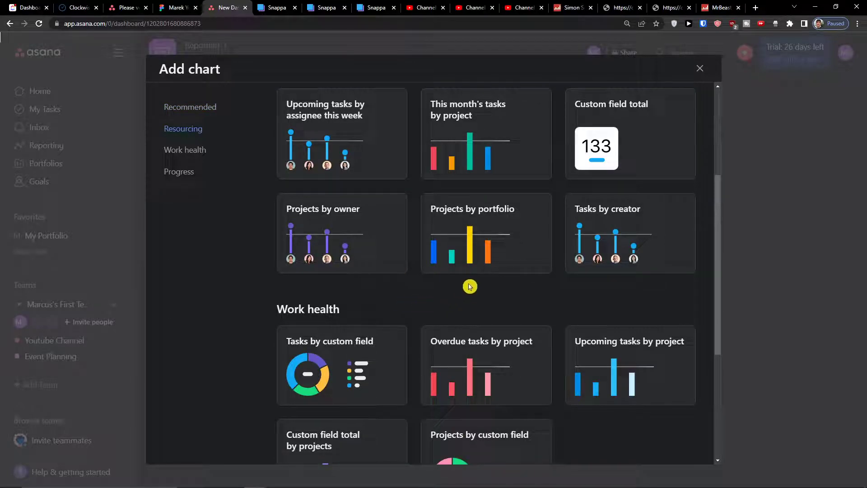
{"action": "scroll", "coordinate": [469, 287], "scroll_direction": "down", "scroll_amount": 4}
{"action": "scroll", "coordinate": [525, 277], "scroll_direction": "up", "scroll_amount": 8}
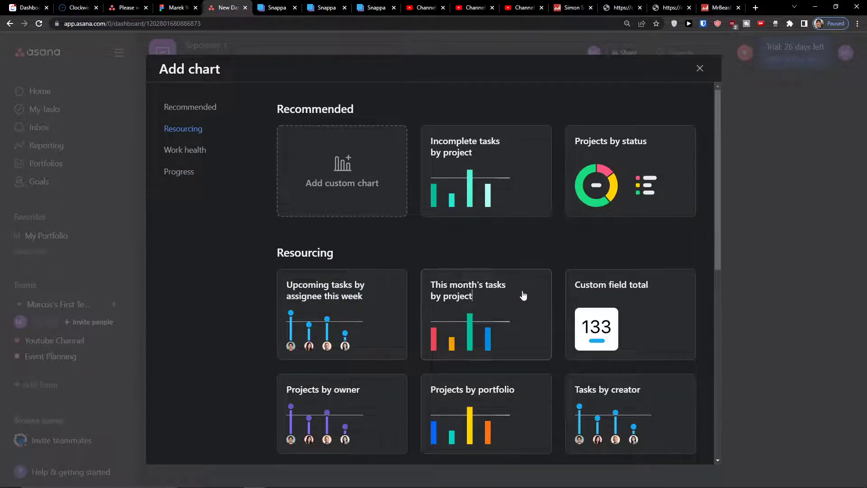
{"action": "left_click", "coordinate": [524, 295]}
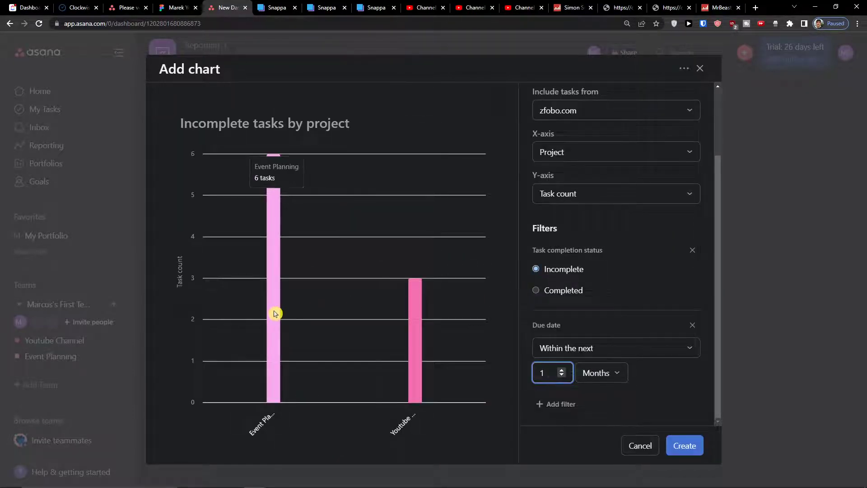
{"action": "scroll", "coordinate": [559, 282], "scroll_direction": "up", "scroll_amount": 2}
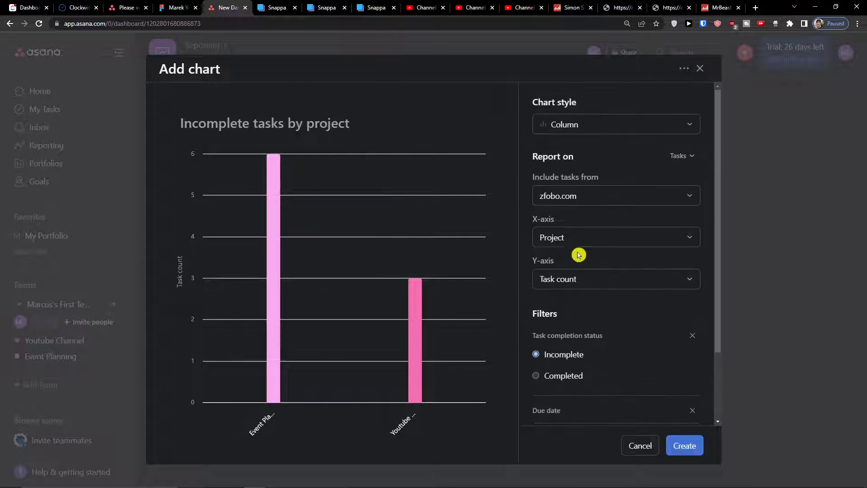
{"action": "scroll", "coordinate": [590, 243], "scroll_direction": "down", "scroll_amount": 2}
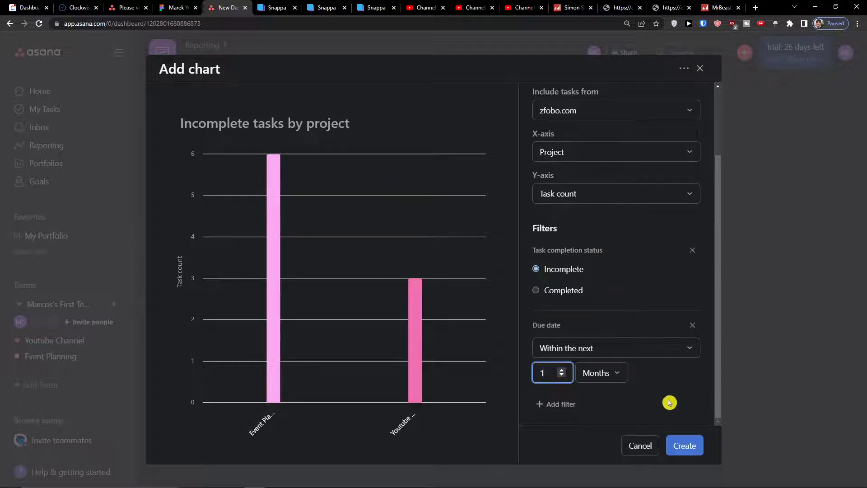
{"action": "left_click", "coordinate": [682, 446]}
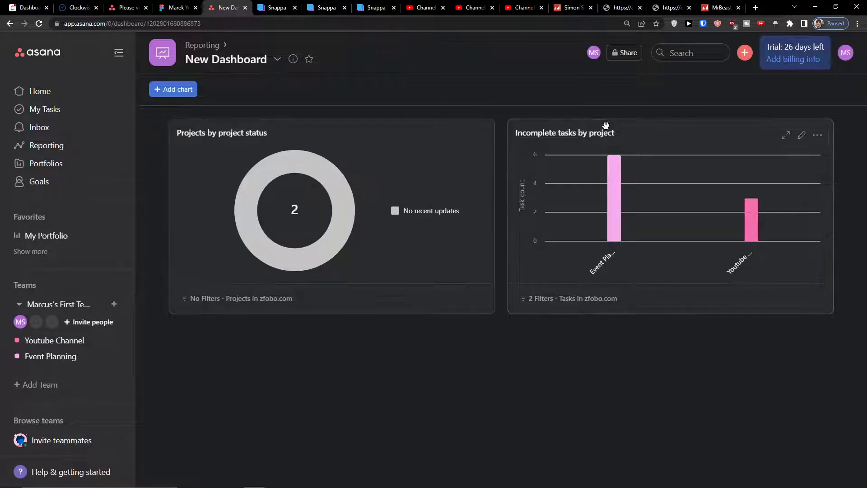
Add a Number tile summing Expected Cost (35,000.00) and place it beside the donut
{"action": "left_click", "coordinate": [173, 93]}
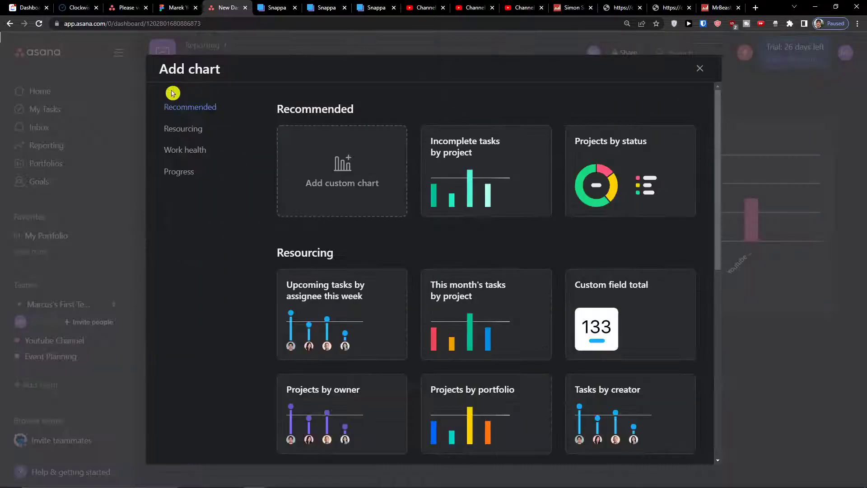
{"action": "scroll", "coordinate": [592, 181], "scroll_direction": "down", "scroll_amount": 4}
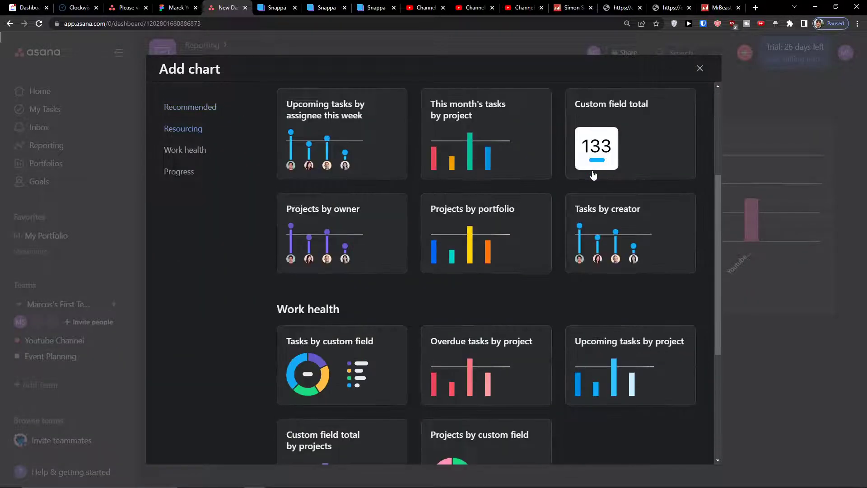
{"action": "left_click", "coordinate": [612, 153]}
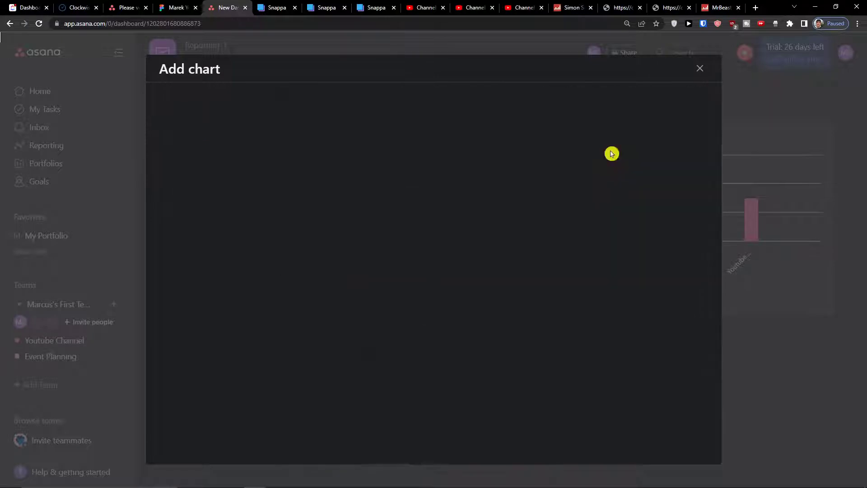
{"action": "left_click", "coordinate": [584, 132]}
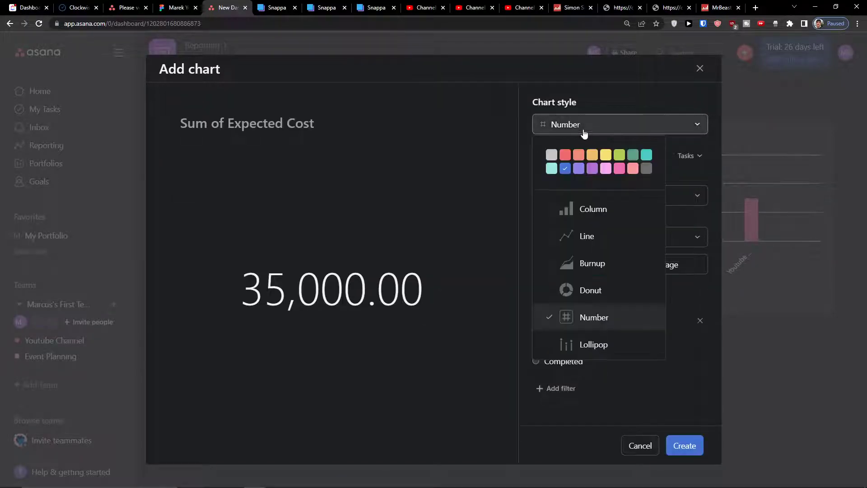
{"action": "left_click", "coordinate": [584, 131]}
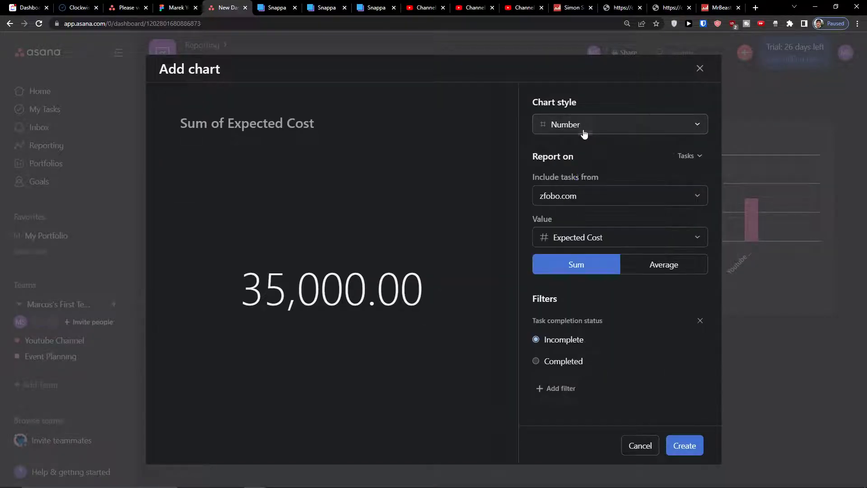
{"action": "left_click", "coordinate": [575, 238]}
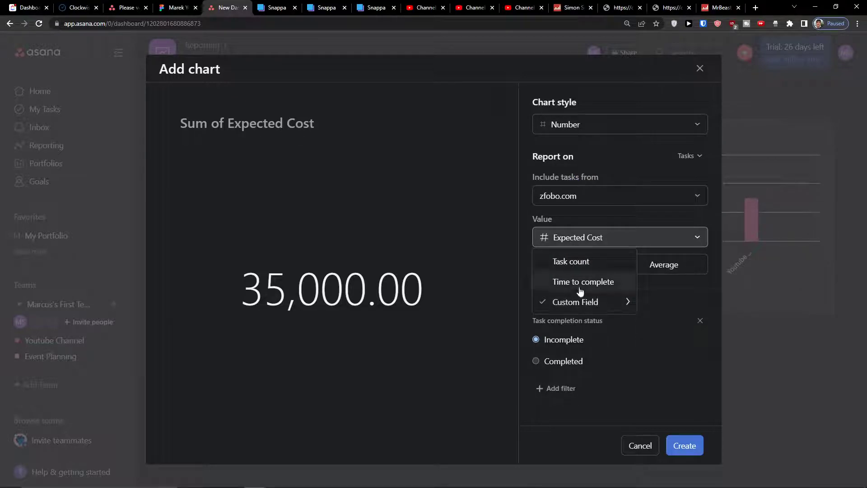
{"action": "mouse_move", "coordinate": [583, 311]}
{"action": "left_click", "coordinate": [665, 326]}
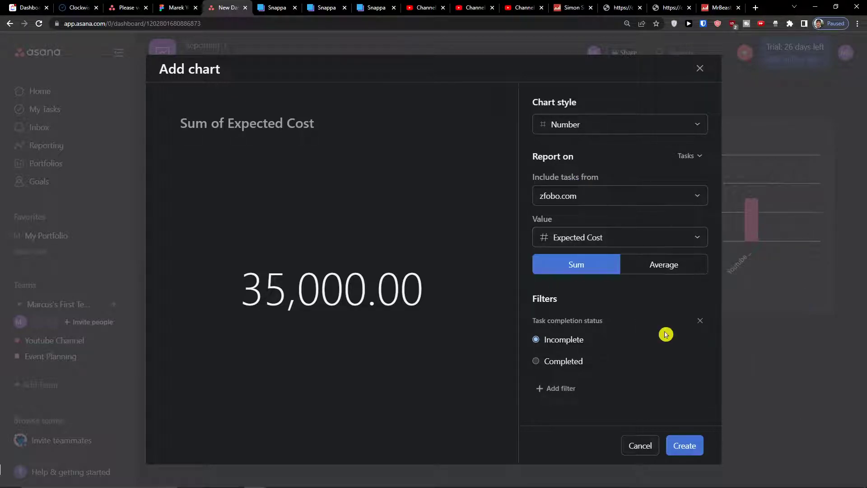
{"action": "left_click", "coordinate": [696, 443]}
{"action": "left_click_drag", "start_coordinate": [219, 352], "coordinate": [597, 208]}
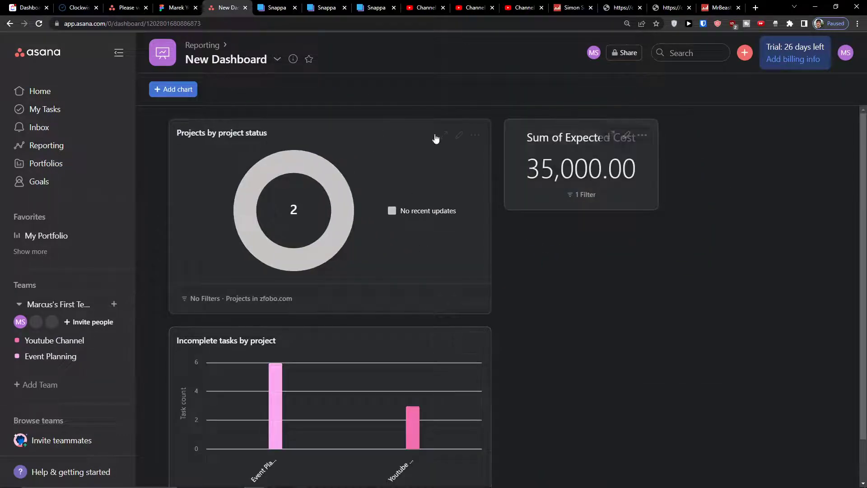
{"action": "left_click", "coordinate": [198, 46]}
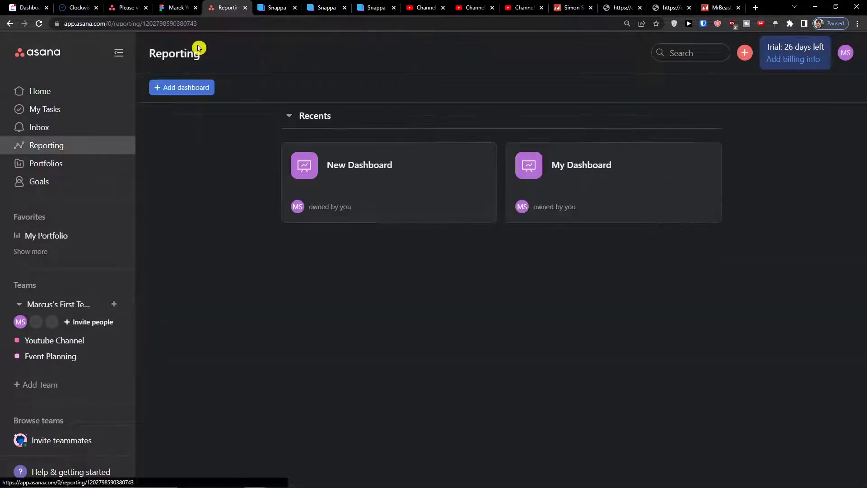
Open My Dashboard from the Reporting page's Recents list
{"action": "left_click", "coordinate": [357, 173]}
{"action": "left_click", "coordinate": [207, 46]}
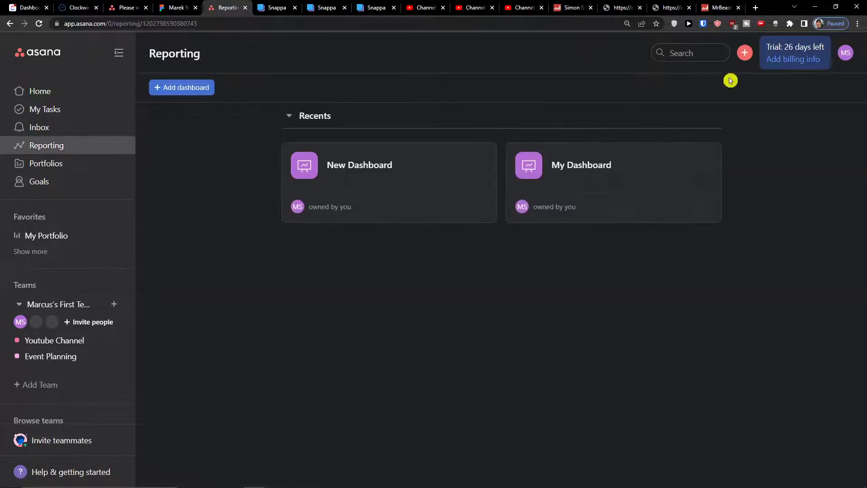
{"action": "left_click", "coordinate": [580, 170]}
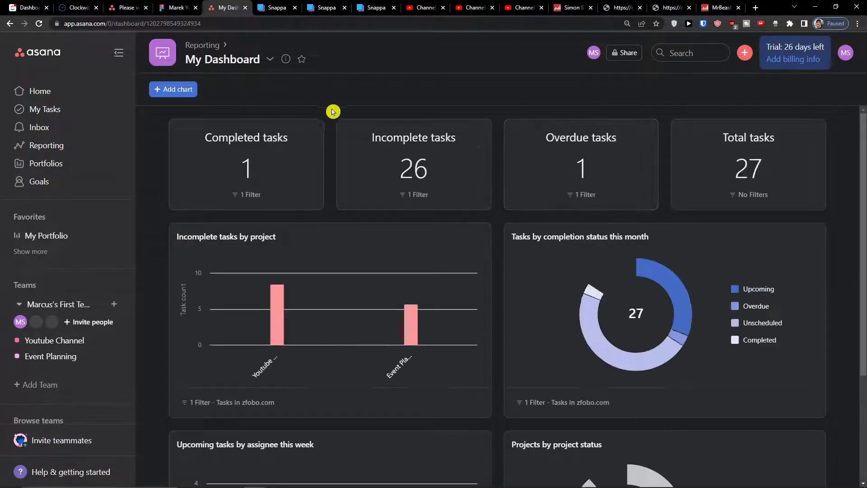
Scroll through My Dashboard's task-count tiles, incomplete-tasks columns and donut charts
{"action": "scroll", "coordinate": [511, 278], "scroll_direction": "down", "scroll_amount": 3}
{"action": "scroll", "coordinate": [511, 278], "scroll_direction": "up", "scroll_amount": 3}
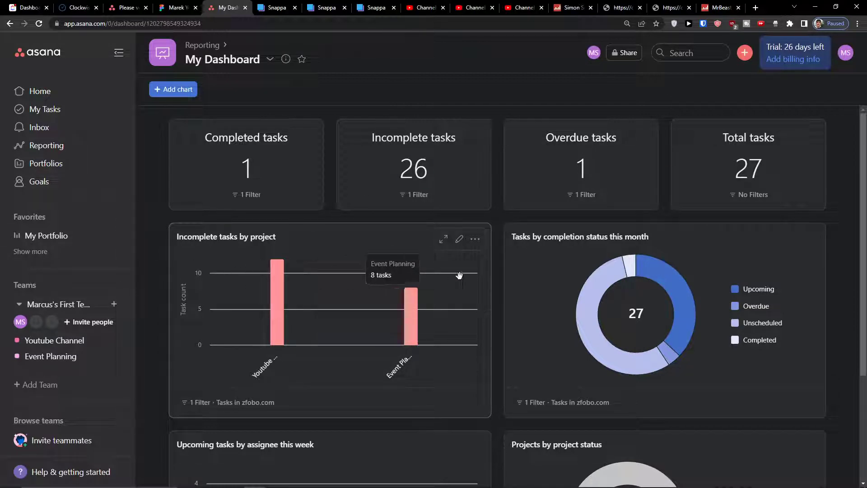
{"action": "mouse_move", "coordinate": [586, 292]}
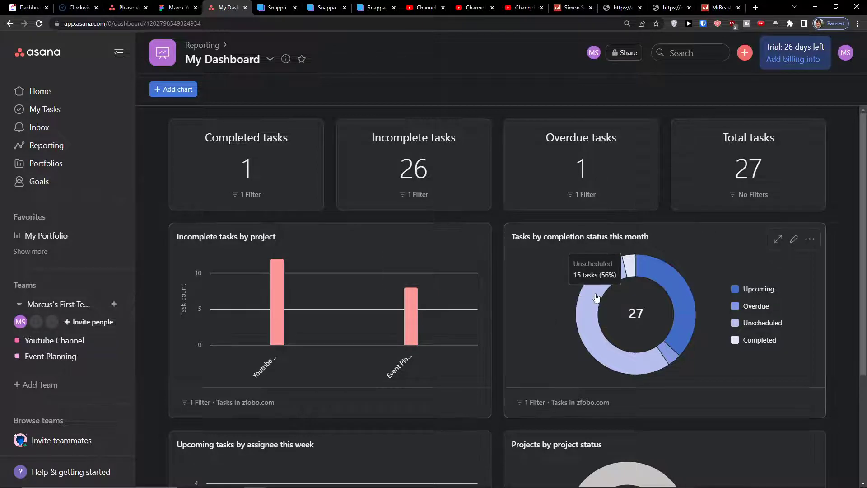
{"action": "scroll", "coordinate": [586, 293], "scroll_direction": "down", "scroll_amount": 3}
{"action": "scroll", "coordinate": [446, 313], "scroll_direction": "up", "scroll_amount": 3}
{"action": "scroll", "coordinate": [267, 350], "scroll_direction": "down", "scroll_amount": 3}
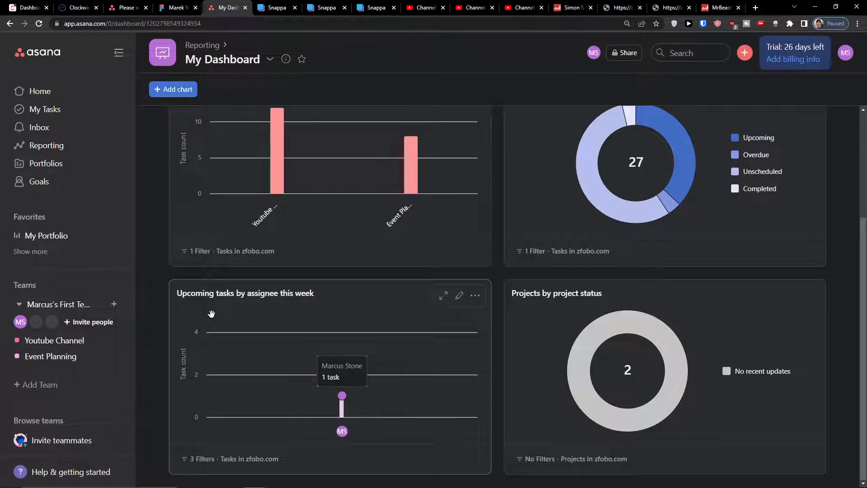
{"action": "mouse_move", "coordinate": [651, 369]}
{"action": "scroll", "coordinate": [551, 345], "scroll_direction": "up", "scroll_amount": 3}
{"action": "scroll", "coordinate": [552, 345], "scroll_direction": "down", "scroll_amount": 3}
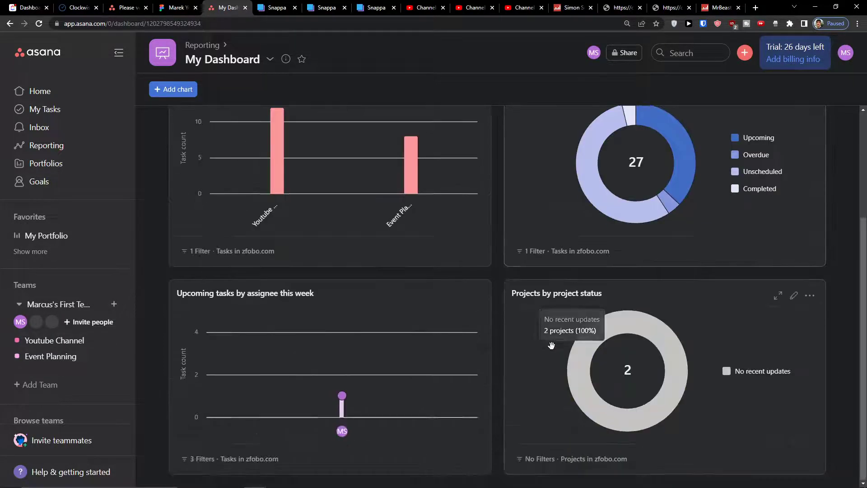
{"action": "scroll", "coordinate": [316, 293], "scroll_direction": "up", "scroll_amount": 3}
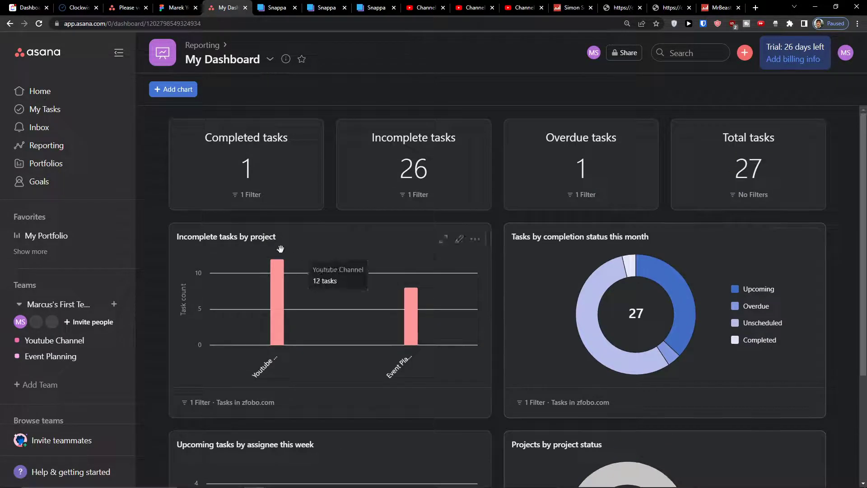
{"action": "left_click", "coordinate": [185, 100]}
{"action": "scroll", "coordinate": [346, 217], "scroll_direction": "down", "scroll_amount": 8}
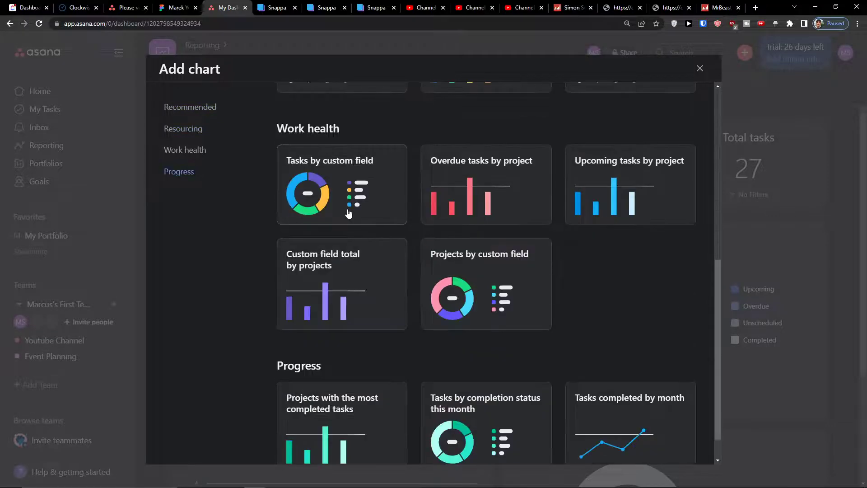
{"action": "left_click", "coordinate": [373, 386]}
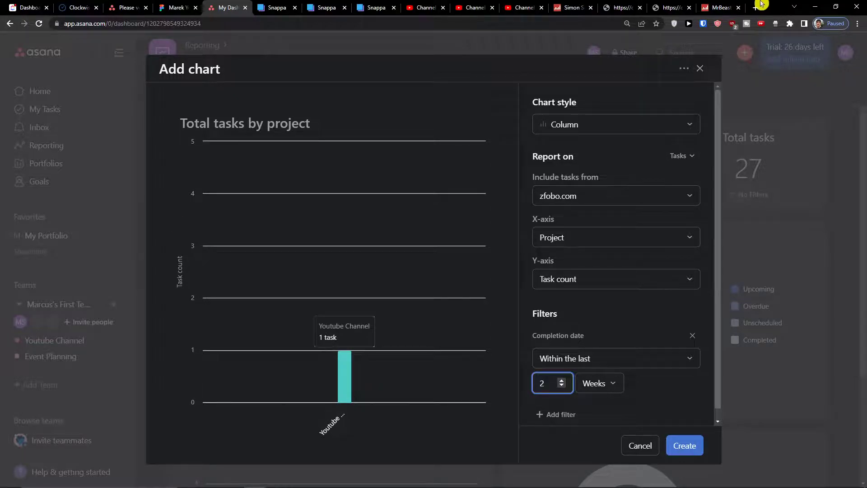
{"action": "left_click", "coordinate": [701, 69]}
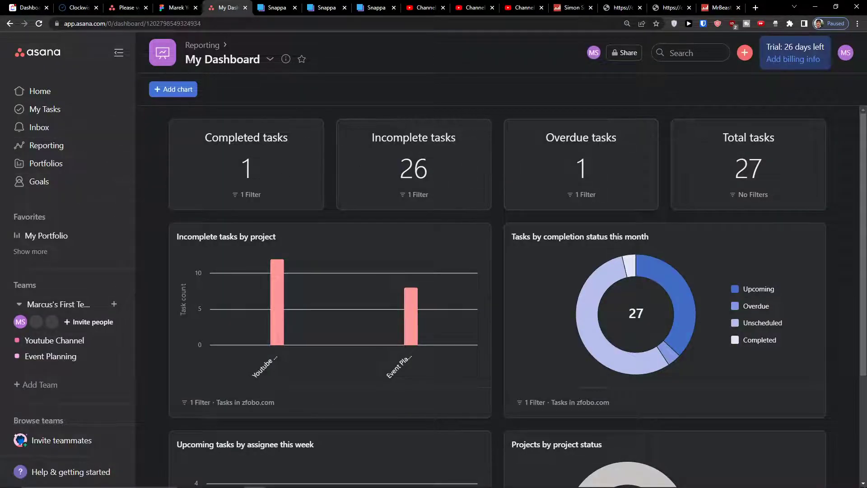
Tick Youtube yoga Video complete in the Youtube Channel project, then go back to Reporting
{"action": "left_click", "coordinate": [65, 146]}
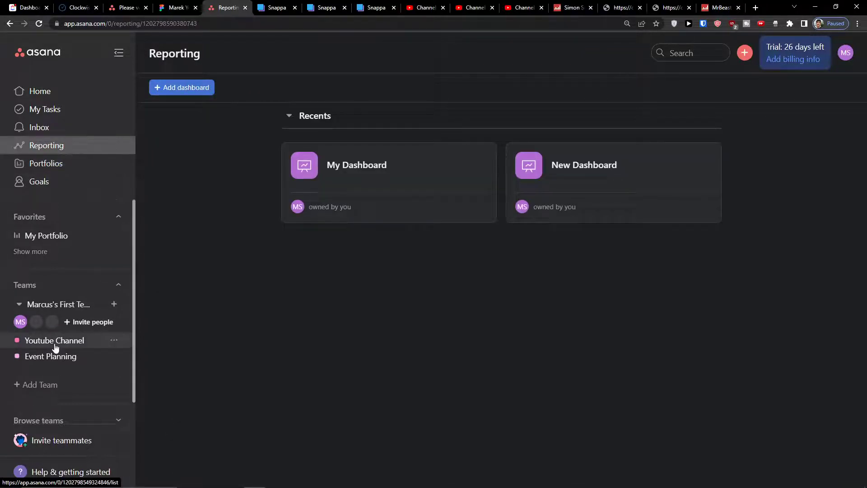
{"action": "left_click", "coordinate": [55, 342]}
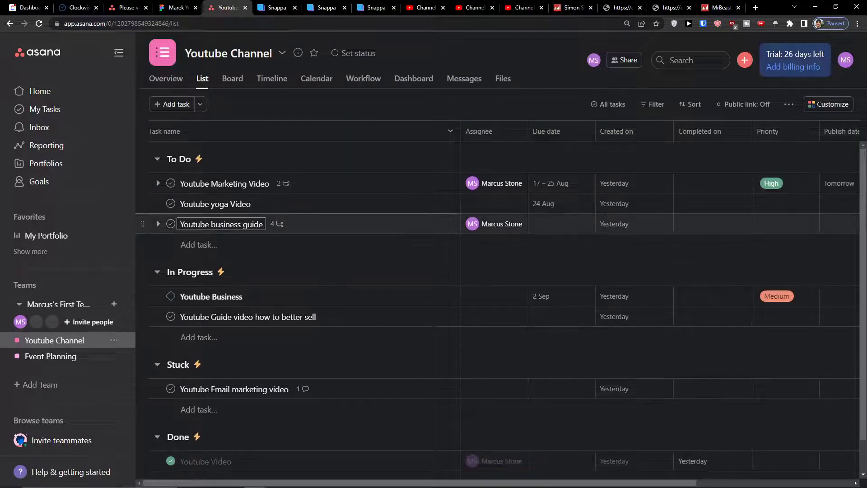
{"action": "left_click", "coordinate": [171, 203]}
{"action": "scroll", "coordinate": [236, 214], "scroll_direction": "down", "scroll_amount": 1}
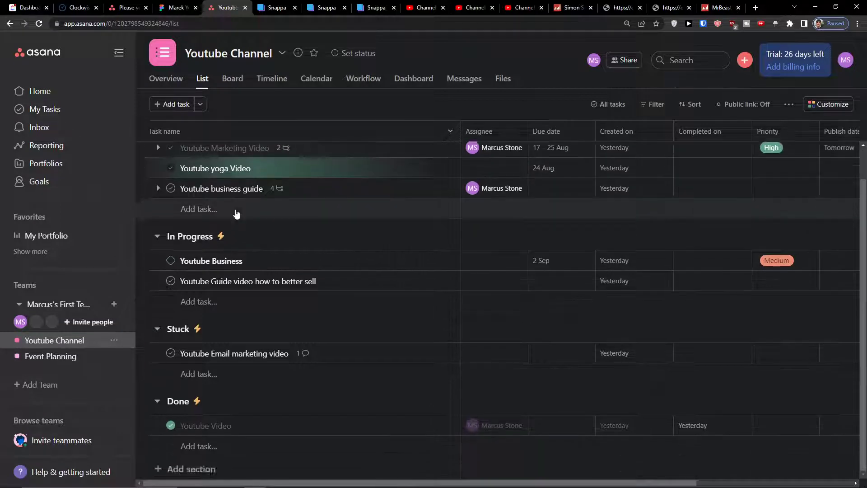
{"action": "scroll", "coordinate": [236, 213], "scroll_direction": "up", "scroll_amount": 1}
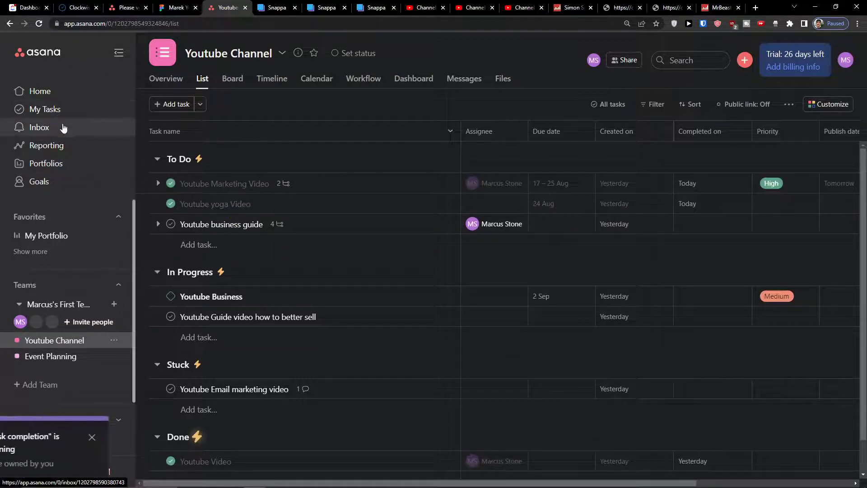
{"action": "left_click", "coordinate": [63, 145]}
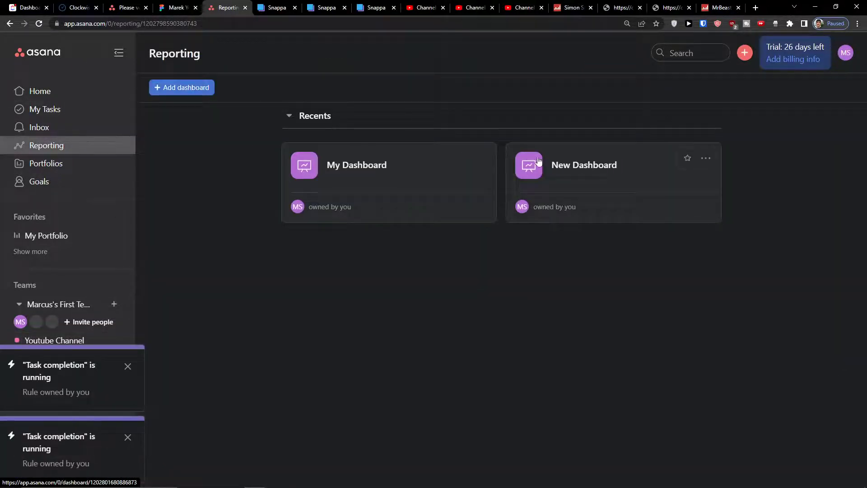
Rename New Dashboard to 'Youtube analytucs' in Dashboard details and save the change
{"action": "left_click", "coordinate": [557, 164]}
{"action": "left_click", "coordinate": [213, 60]}
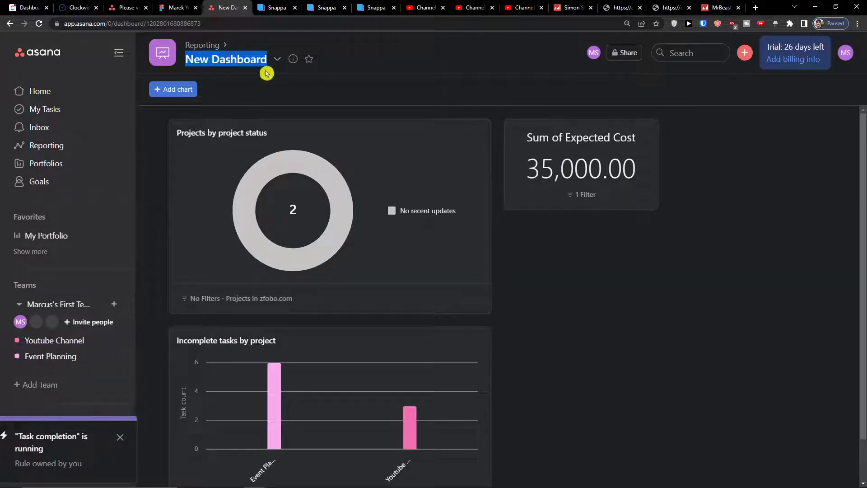
{"action": "left_click", "coordinate": [278, 59]}
{"action": "left_click", "coordinate": [293, 78]}
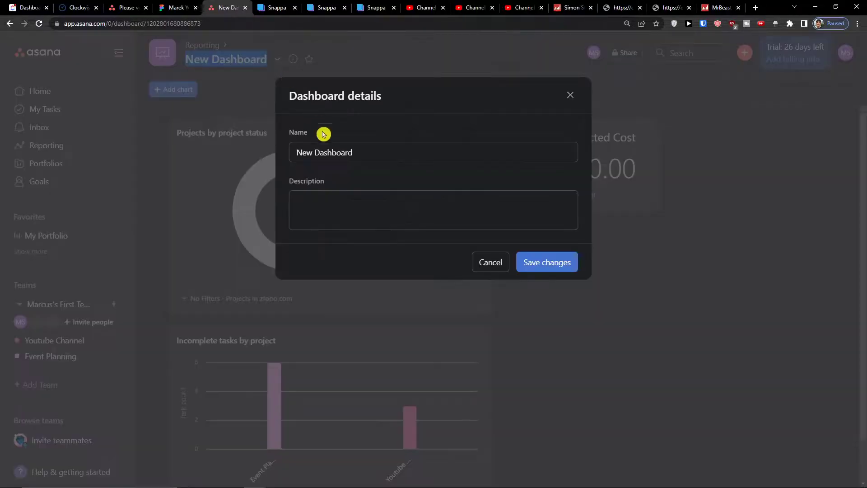
{"action": "double_click", "coordinate": [325, 153]}
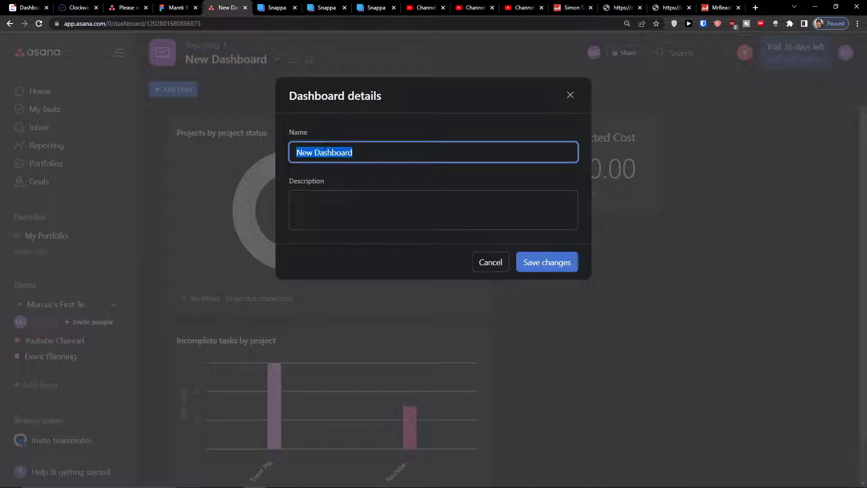
{"action": "type", "text": "Y"}
{"action": "key", "text": "BackSpace"}
{"action": "type", "text": "Youtube analytucs"}
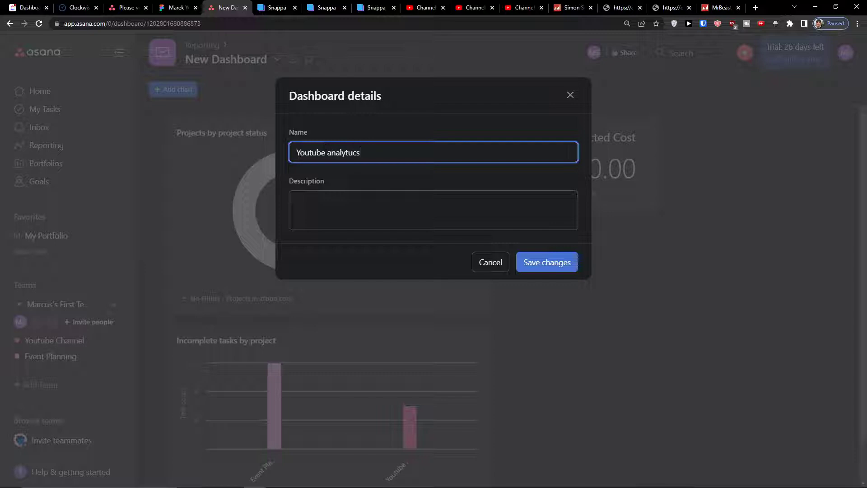
{"action": "left_click", "coordinate": [556, 266]}
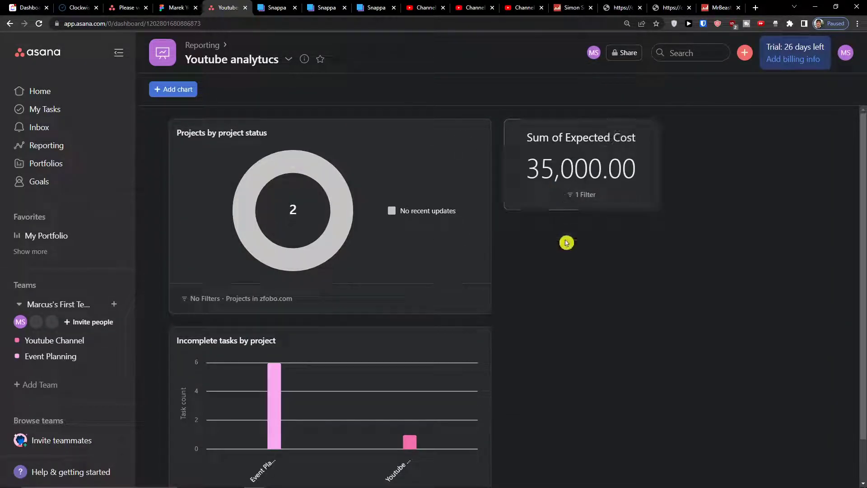
Open the chart gallery and browse the Work health and Resourcing templates
{"action": "left_click", "coordinate": [185, 89]}
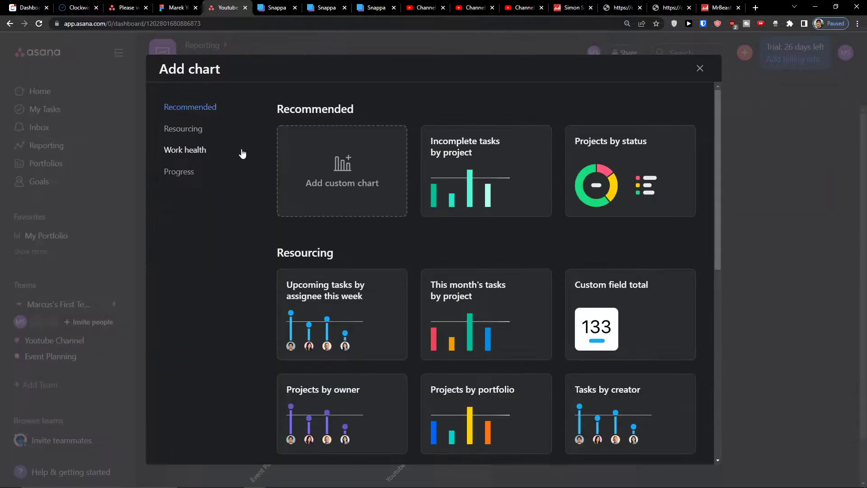
{"action": "scroll", "coordinate": [354, 232], "scroll_direction": "down", "scroll_amount": 4}
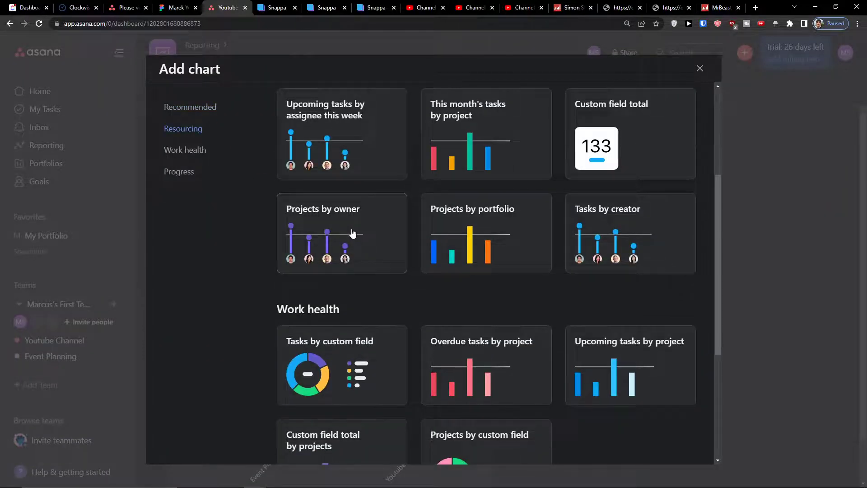
{"action": "scroll", "coordinate": [354, 232], "scroll_direction": "down", "scroll_amount": 5}
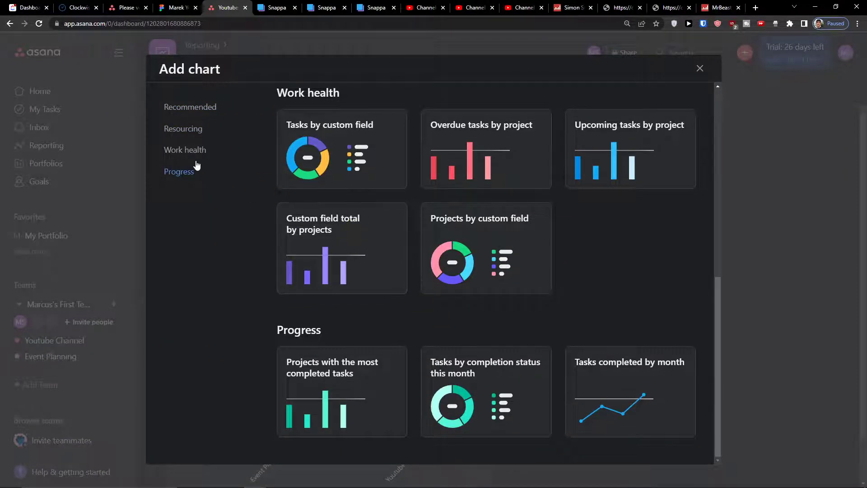
{"action": "left_click", "coordinate": [190, 152]}
{"action": "left_click", "coordinate": [189, 132]}
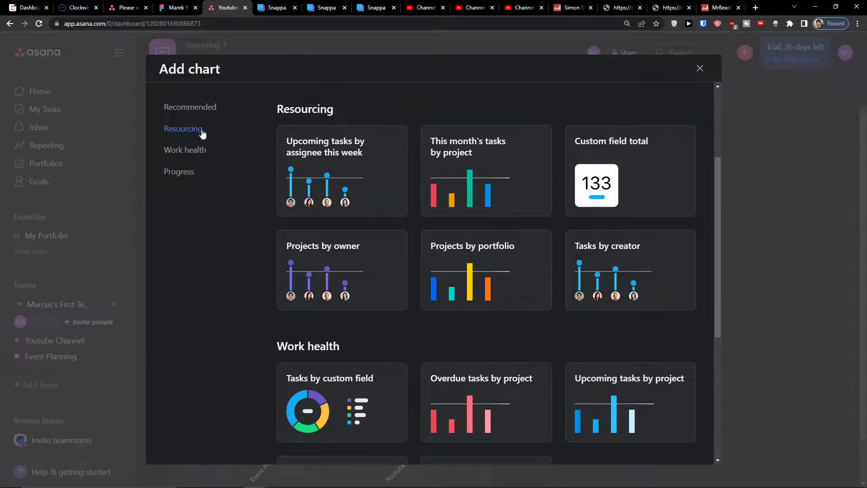
{"action": "scroll", "coordinate": [348, 216], "scroll_direction": "down", "scroll_amount": 4}
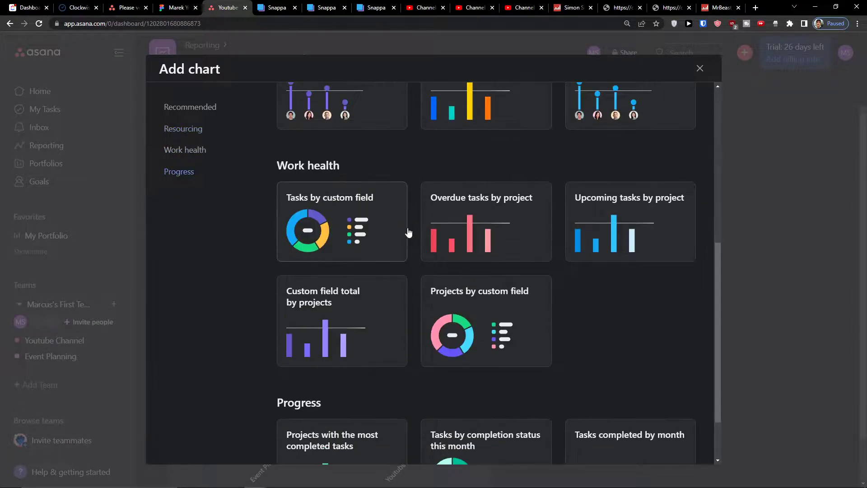
{"action": "scroll", "coordinate": [526, 241], "scroll_direction": "down", "scroll_amount": 2}
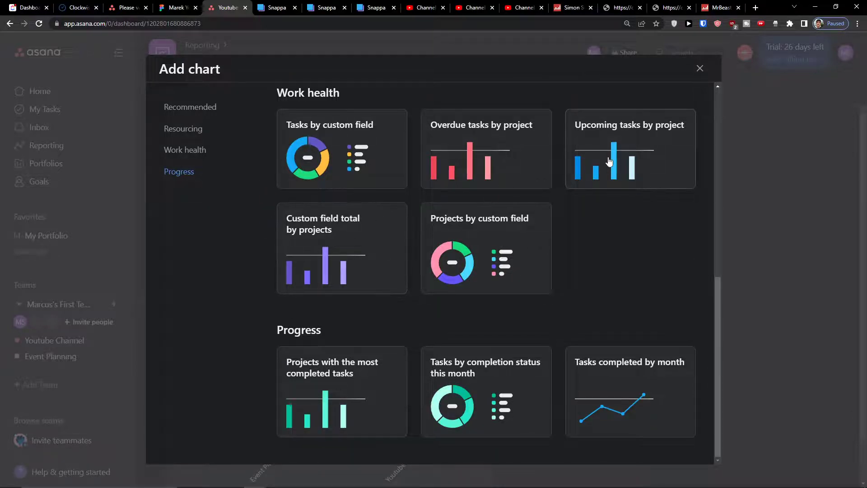
Try Upcoming tasks by project grouped by creator, assignee and task status, then cancel it
{"action": "left_click", "coordinate": [591, 169]}
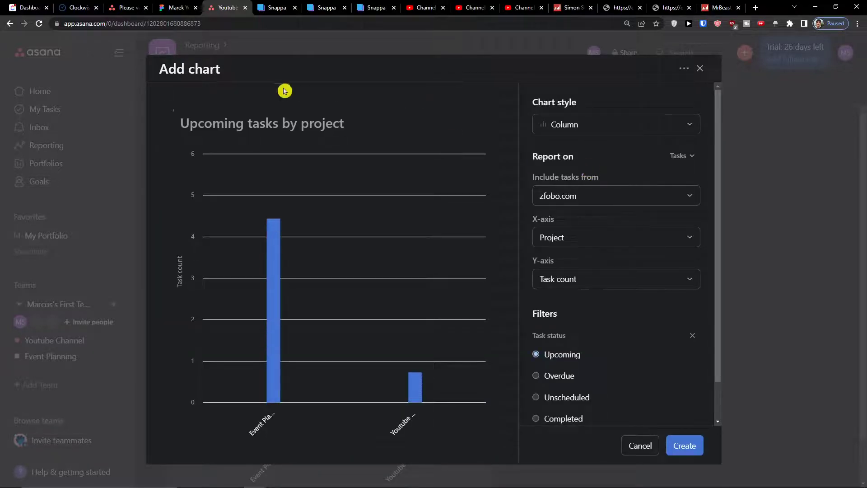
{"action": "left_click", "coordinate": [577, 241]}
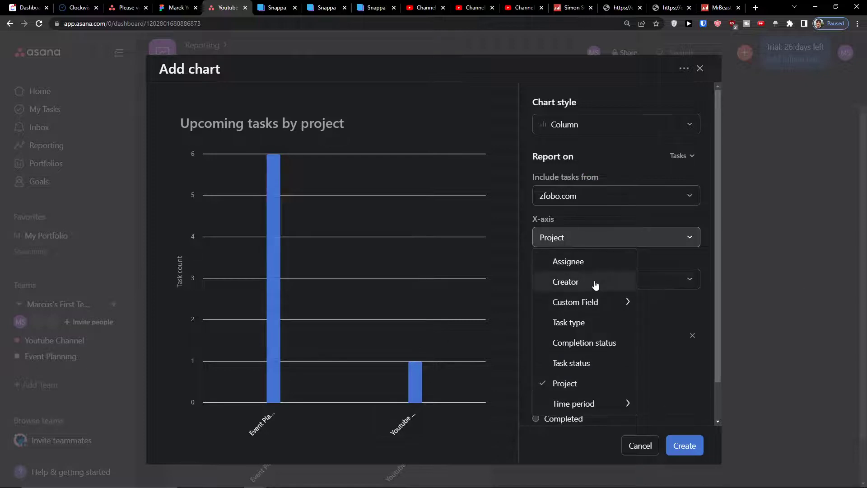
{"action": "left_click", "coordinate": [595, 283]}
{"action": "left_click", "coordinate": [595, 238]}
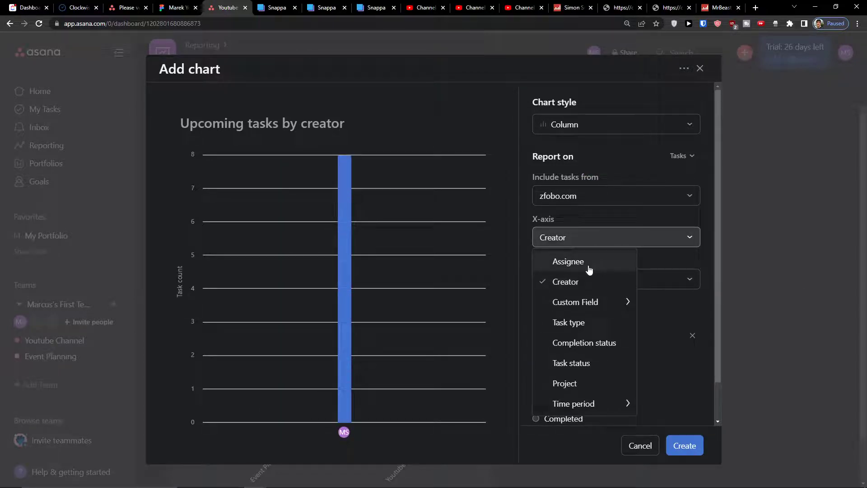
{"action": "left_click", "coordinate": [590, 268]}
{"action": "left_click", "coordinate": [590, 243]}
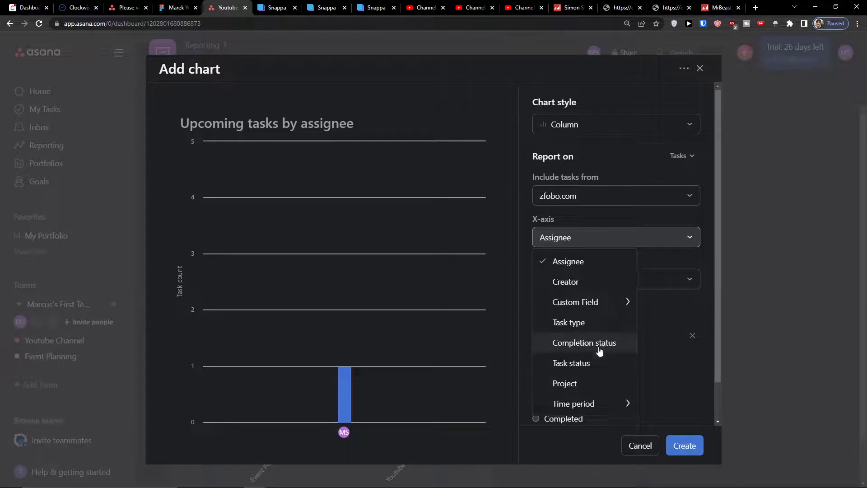
{"action": "left_click", "coordinate": [593, 362]}
{"action": "scroll", "coordinate": [617, 362], "scroll_direction": "down", "scroll_amount": 1}
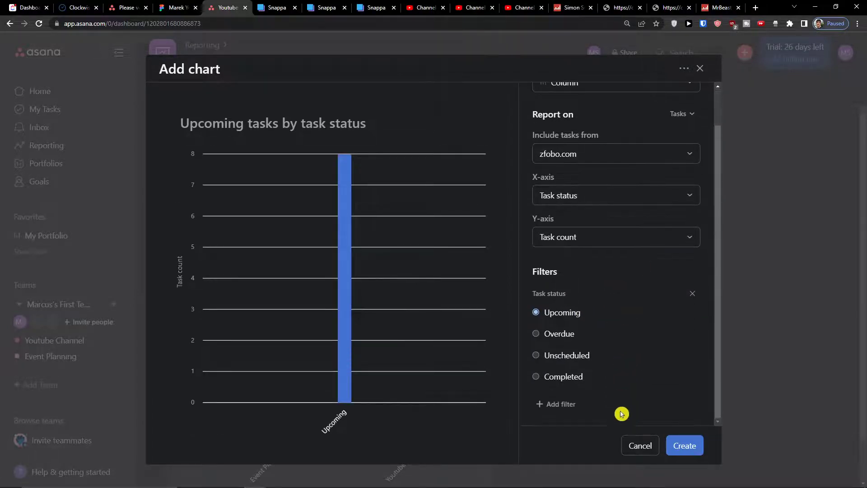
{"action": "left_click", "coordinate": [628, 445]}
Start a Tasks by custom field donut chart, keeping zfobo.com as the task source
{"action": "left_click", "coordinate": [168, 87]}
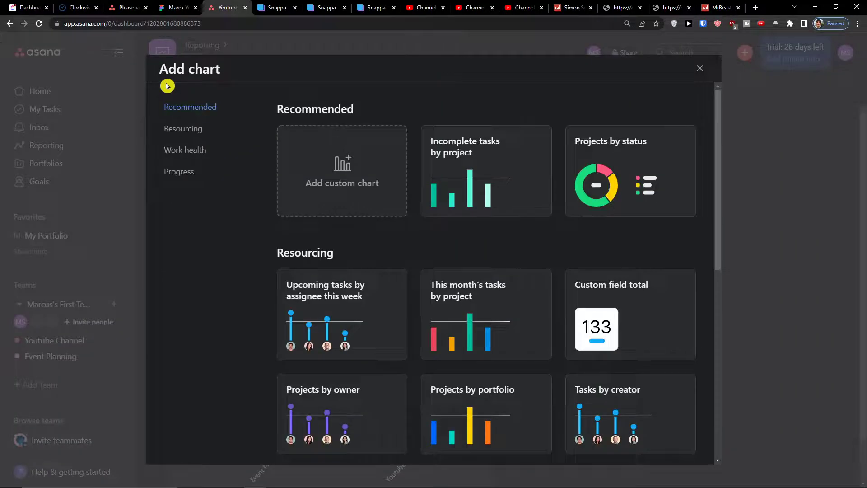
{"action": "scroll", "coordinate": [538, 277], "scroll_direction": "down", "scroll_amount": 4}
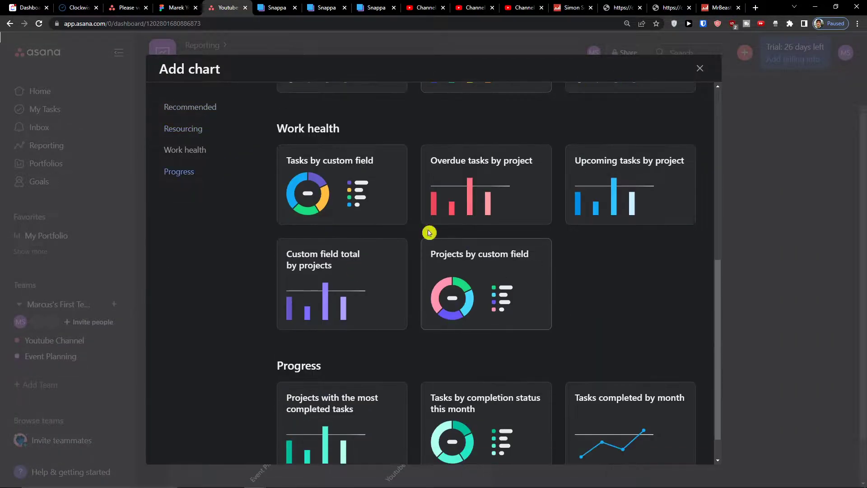
{"action": "left_click", "coordinate": [380, 196]}
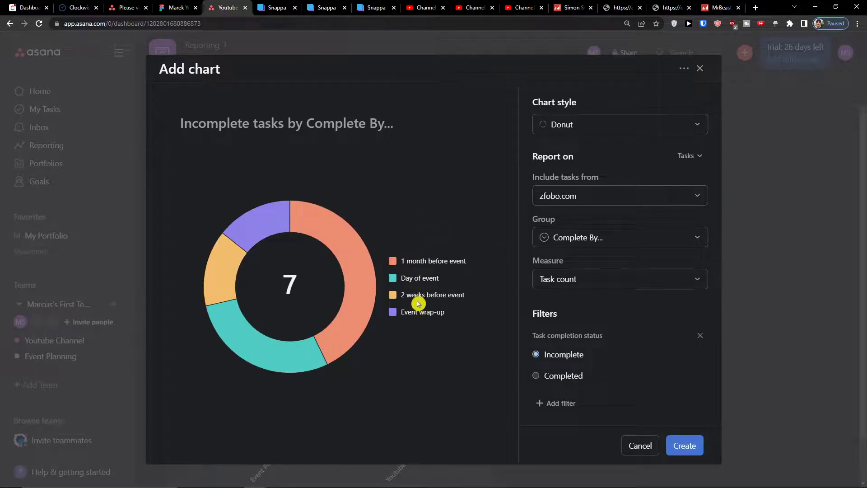
{"action": "left_click", "coordinate": [592, 198]}
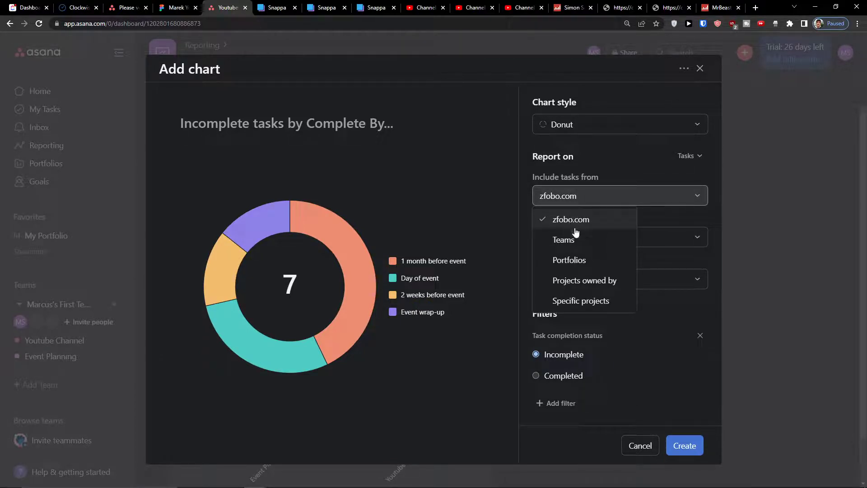
{"action": "left_click", "coordinate": [576, 198]}
Group the donut by Responsible (Department), counting incomplete tasks, and review the extra filters
{"action": "left_click", "coordinate": [572, 240]}
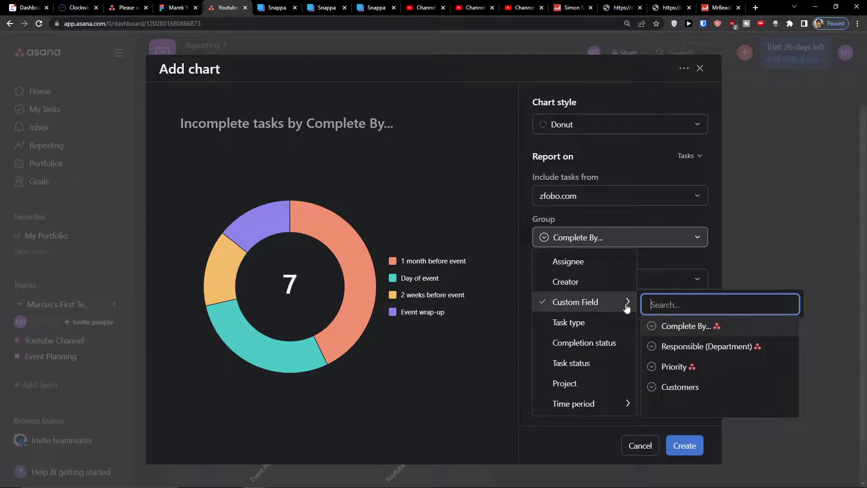
{"action": "left_click", "coordinate": [667, 367]}
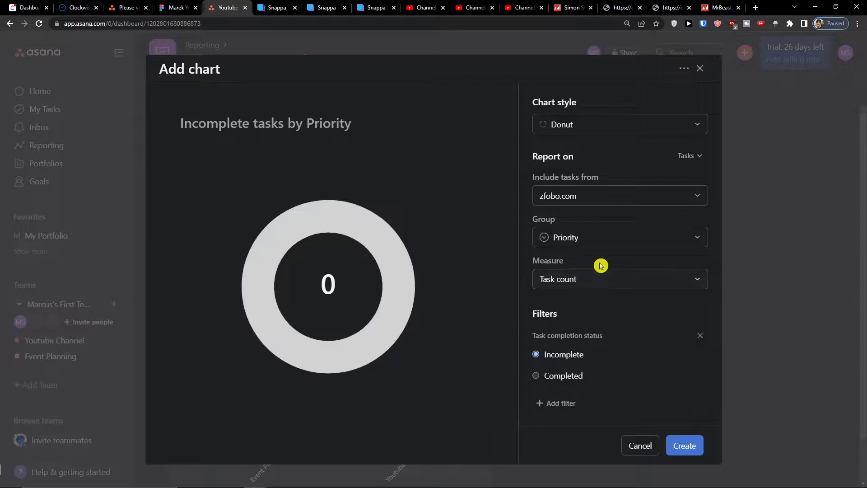
{"action": "left_click", "coordinate": [592, 242]}
{"action": "mouse_move", "coordinate": [616, 306]}
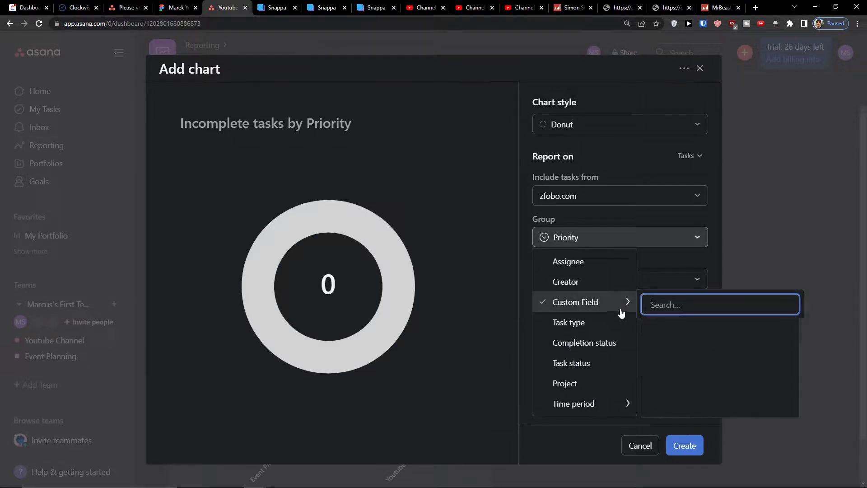
{"action": "left_click", "coordinate": [685, 347]}
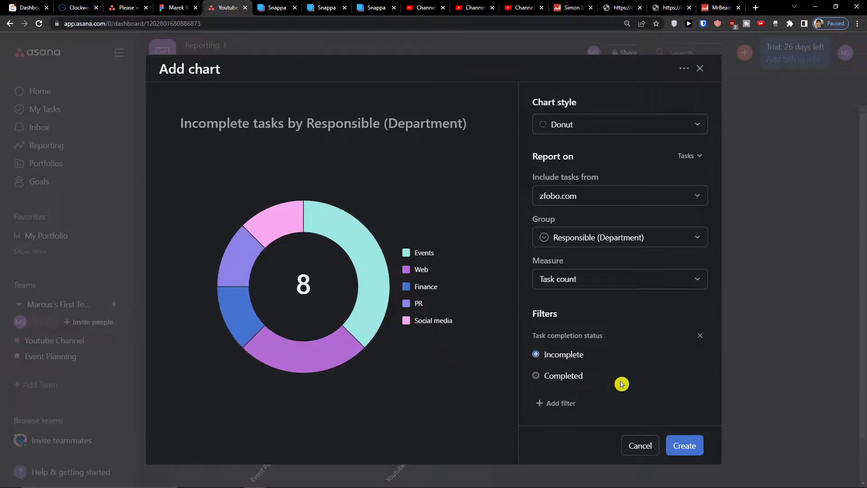
{"action": "left_click", "coordinate": [574, 375]}
{"action": "left_click", "coordinate": [563, 357]}
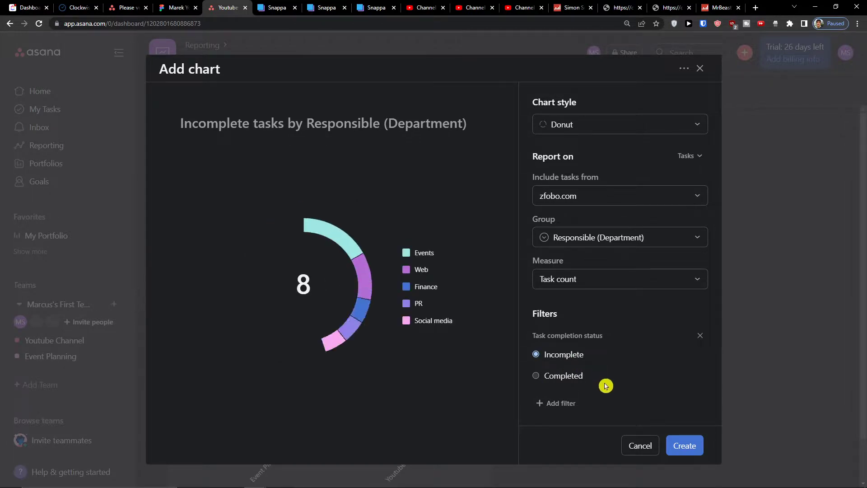
{"action": "left_click", "coordinate": [561, 404]}
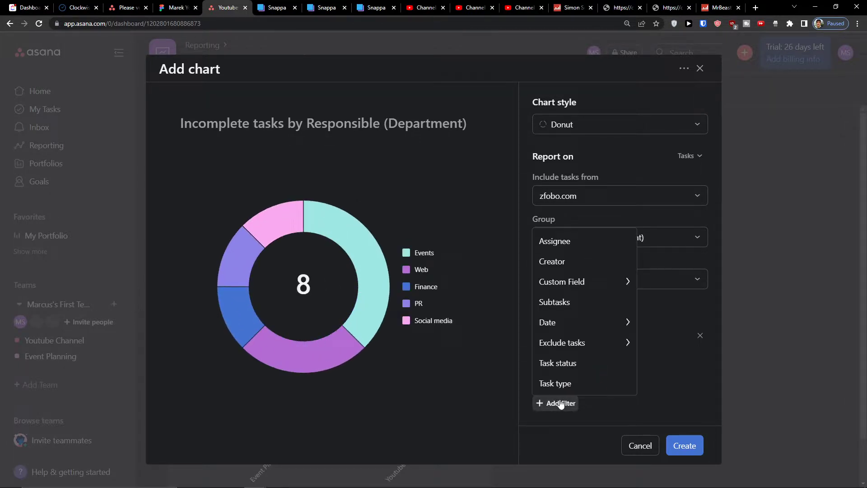
{"action": "left_click", "coordinate": [658, 387]}
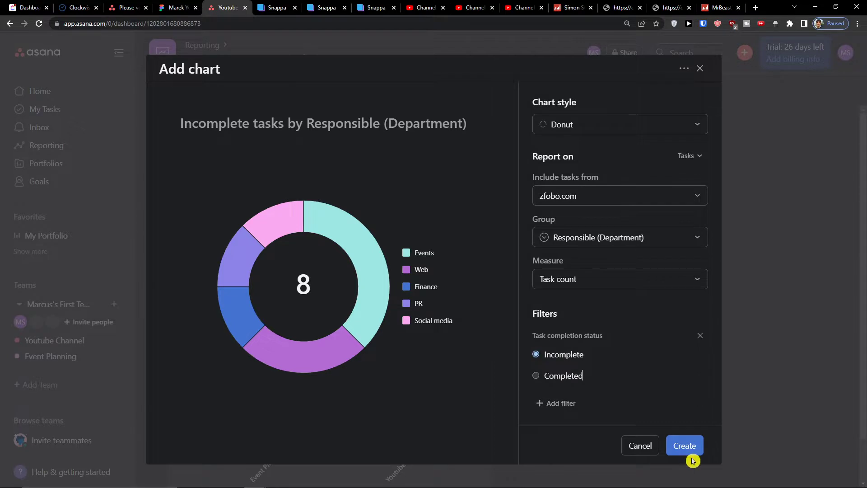
Create the 'Incomplete tasks by Responsible (Department)' donut chart on the Youtube analytucs dashboard
{"action": "left_click", "coordinate": [685, 446]}
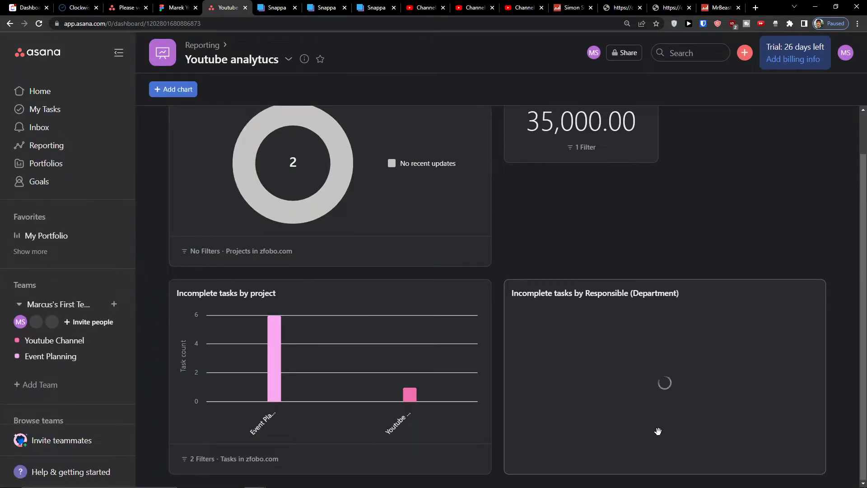